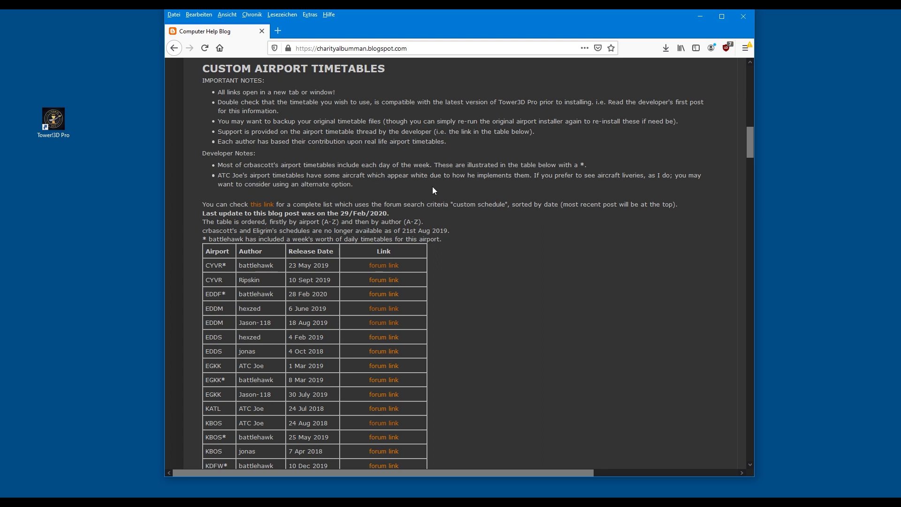
# Compare the author's CYVR*, EGKK* and KDFW* timetable entries, then open the CYVR* forum topic.
pyautogui.scroll(-5, 421, 187)
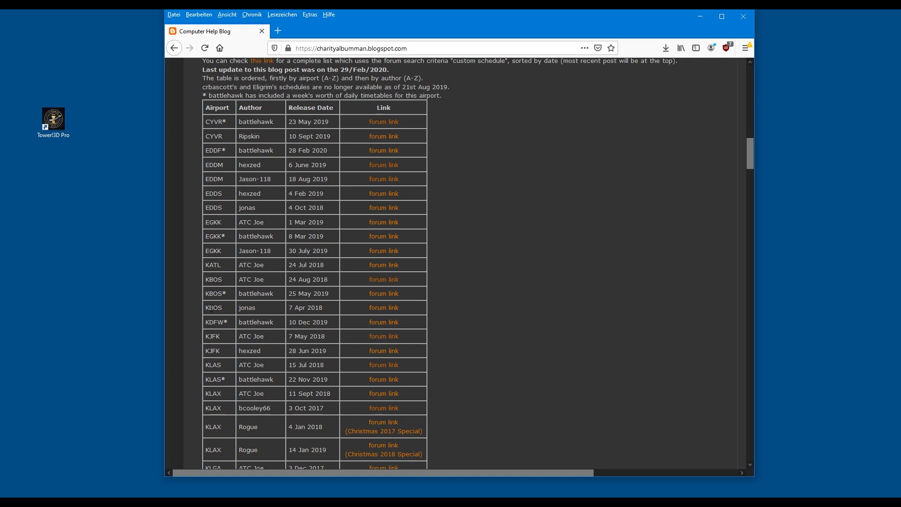
pyautogui.scroll(-8, 217, 333)
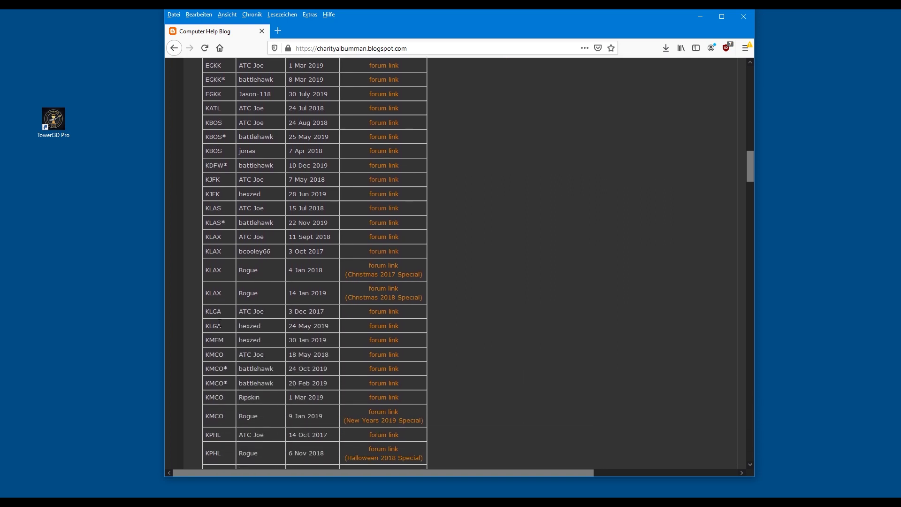
pyautogui.scroll(-3, 220, 321)
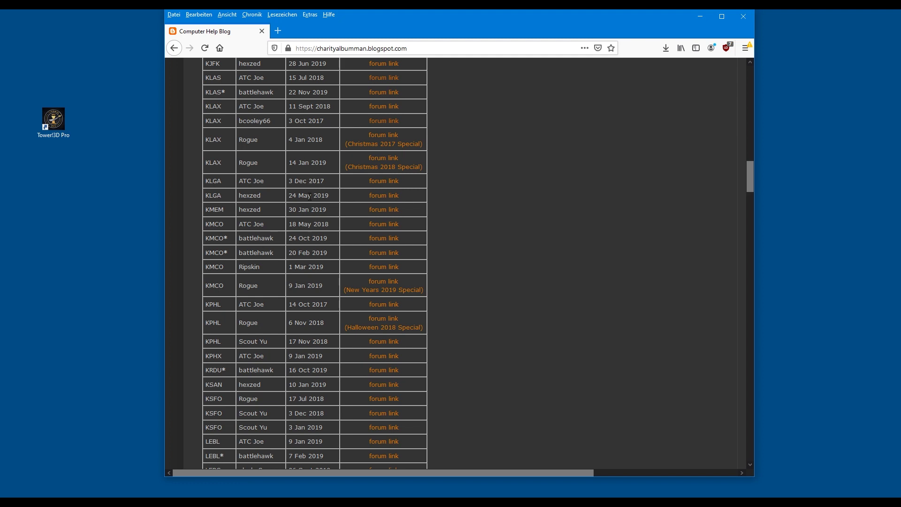
pyautogui.scroll(5, 319, 198)
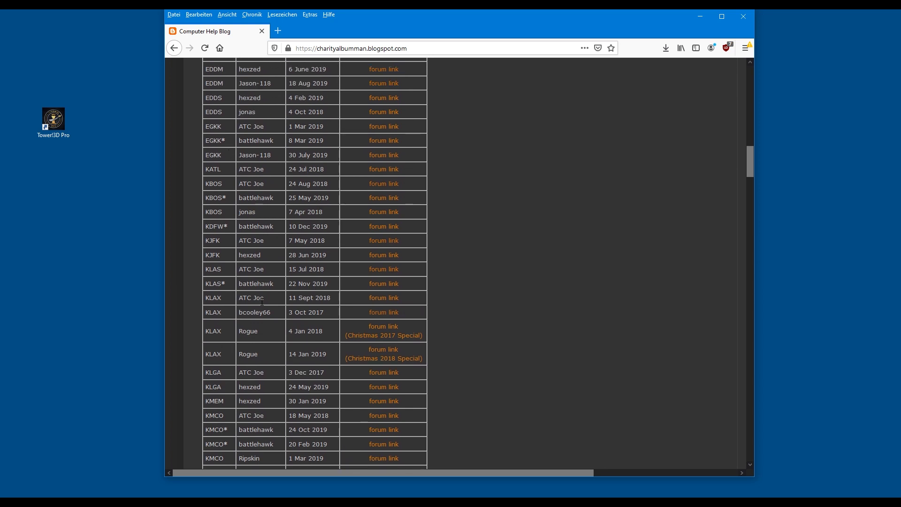
pyautogui.scroll(2, 235, 155)
pyautogui.scroll(1, 236, 159)
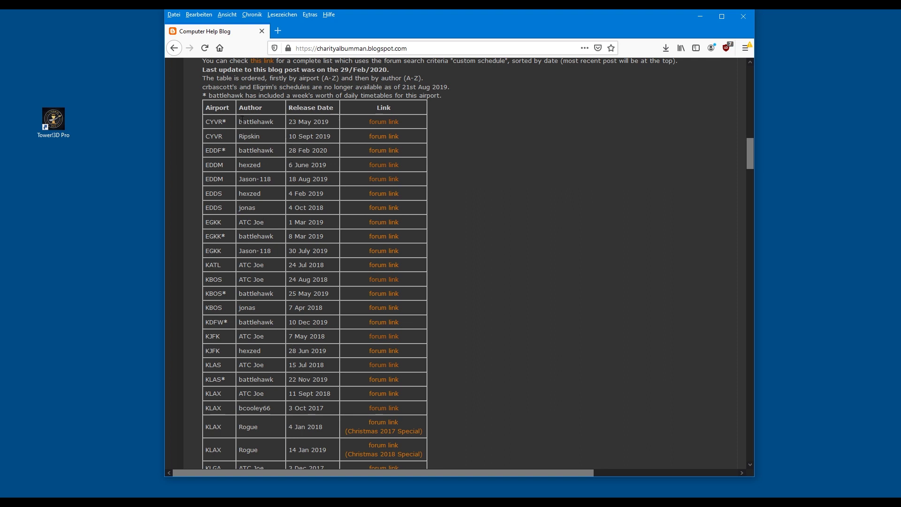
pyautogui.moveTo(239, 122); pyautogui.dragTo(276, 124)
pyautogui.moveTo(253, 236); pyautogui.dragTo(274, 238)
pyautogui.moveTo(237, 294); pyautogui.dragTo(275, 325)
pyautogui.click(259, 124)
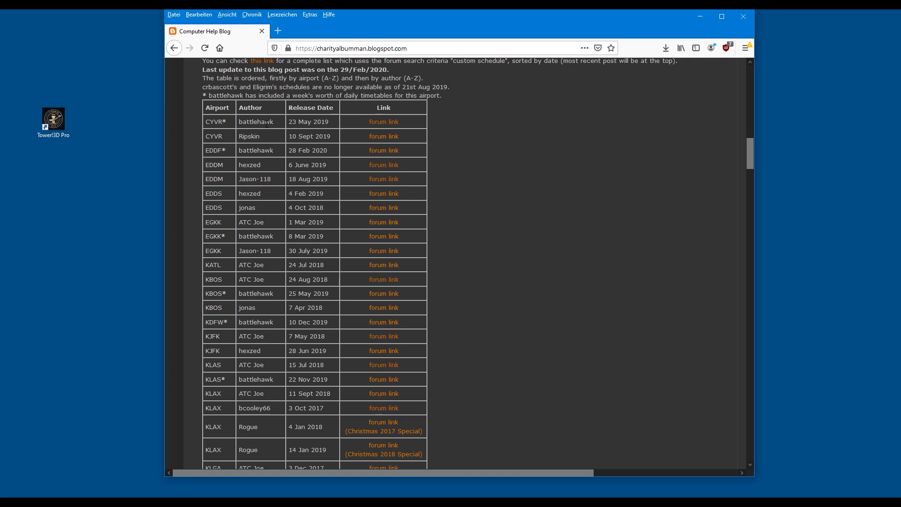
pyautogui.click(389, 123)
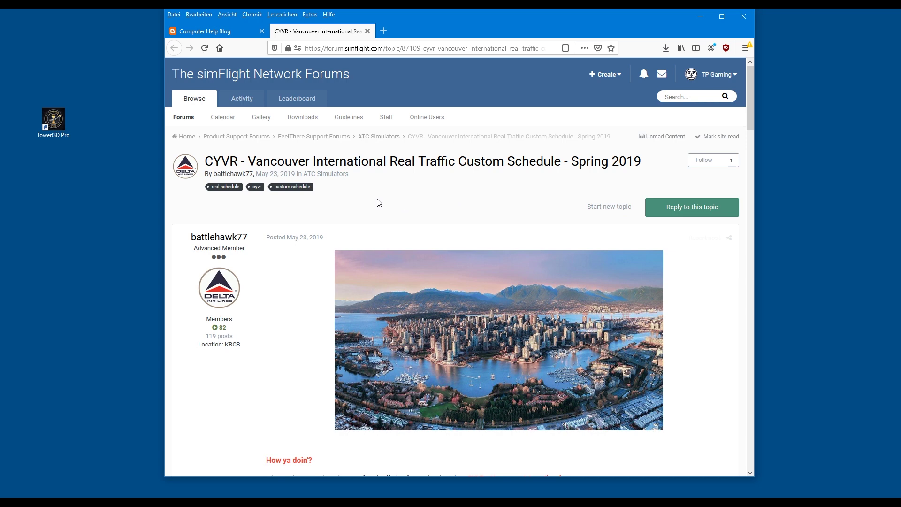
pyautogui.scroll(-3, 283, 243)
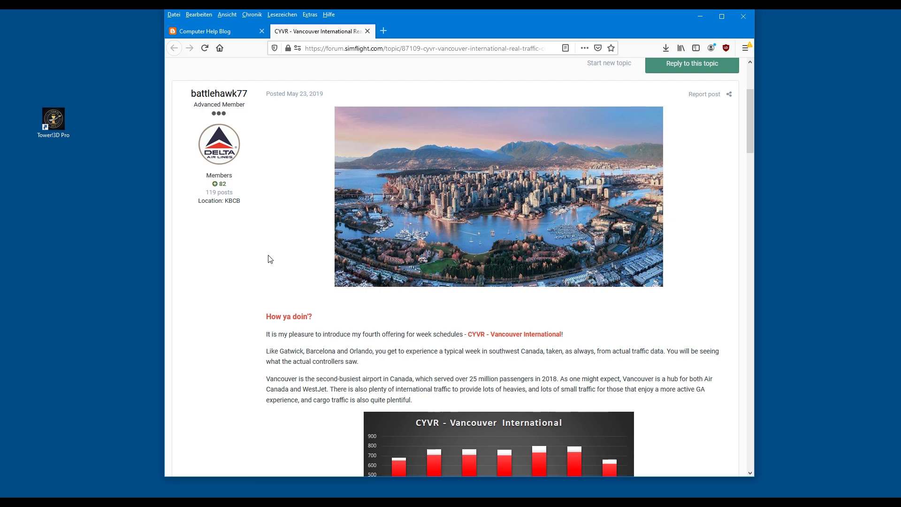
pyautogui.scroll(-1, 268, 257)
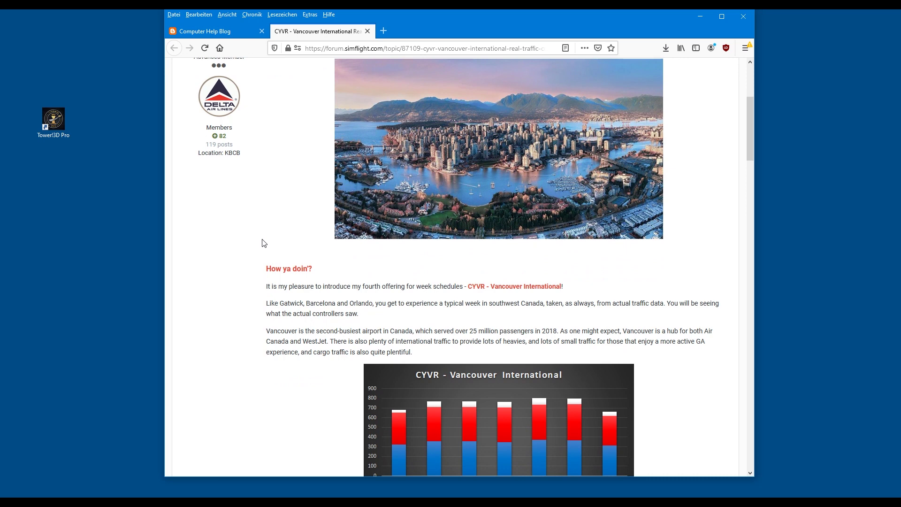
pyautogui.scroll(-2, 262, 243)
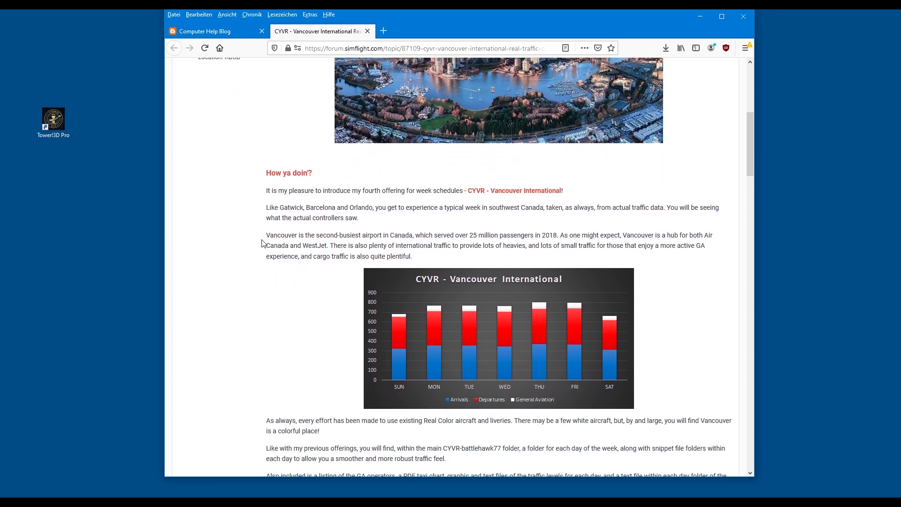
pyautogui.scroll(-1, 269, 235)
pyautogui.scroll(3, 277, 203)
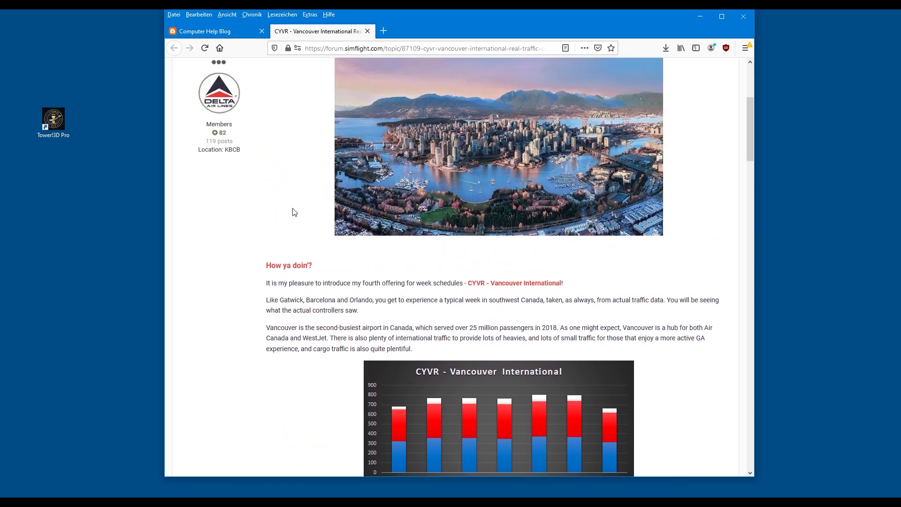
pyautogui.scroll(-3, 350, 262)
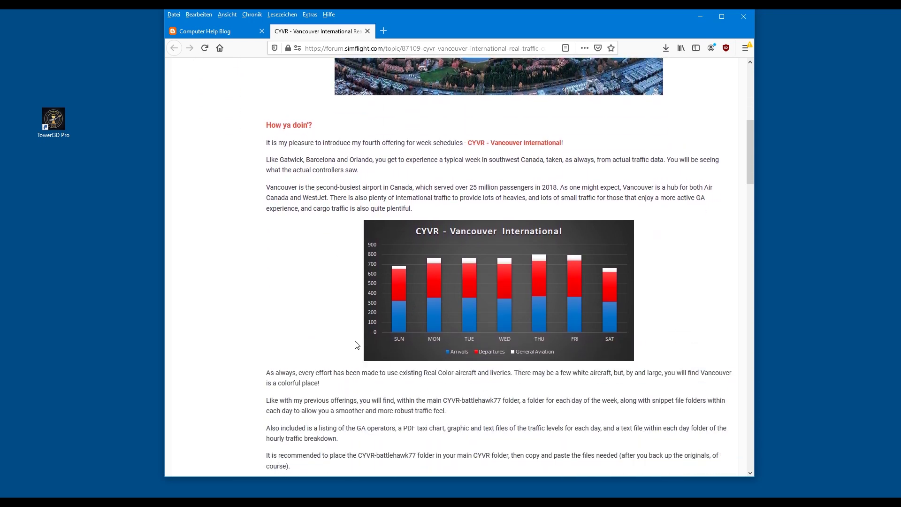
pyautogui.scroll(-2, 358, 346)
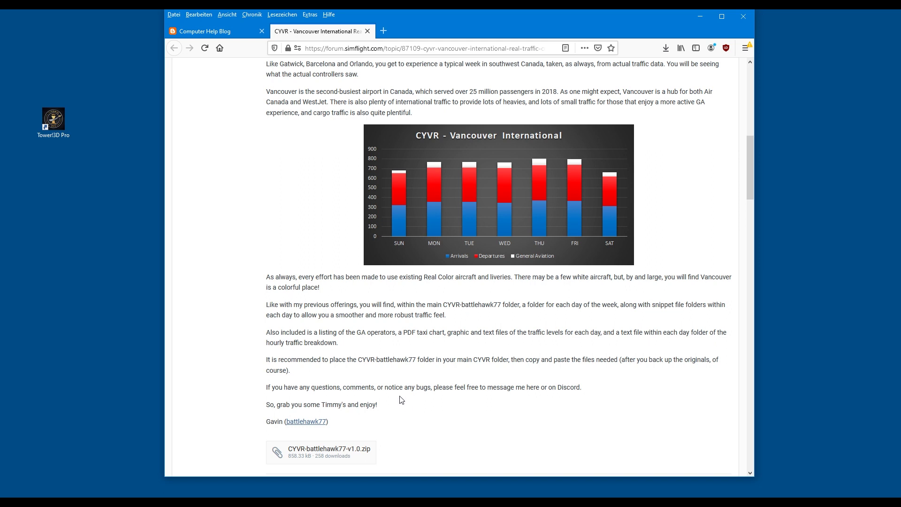
# Download CYVR-battlehawk77-v1.0.zip and open it from the Firefox Downloads panel.
pyautogui.click(328, 461)
pyautogui.click(665, 49)
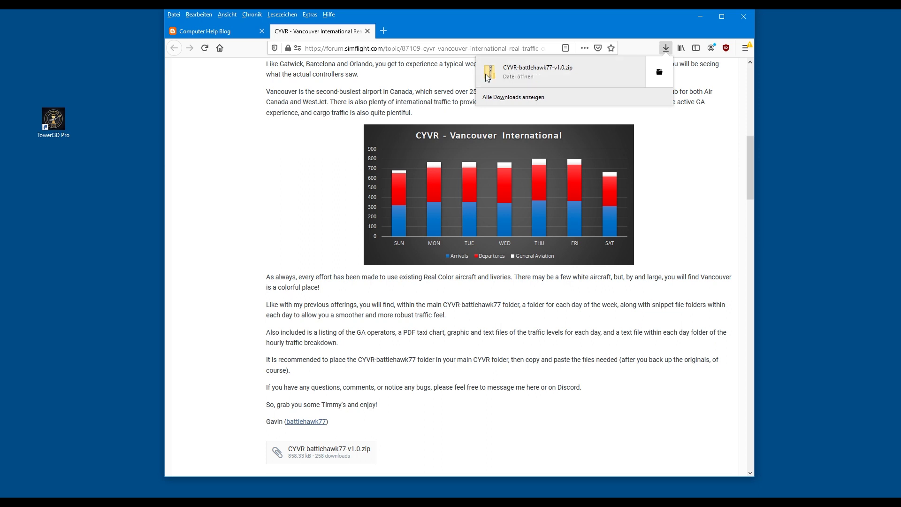
pyautogui.click(549, 72)
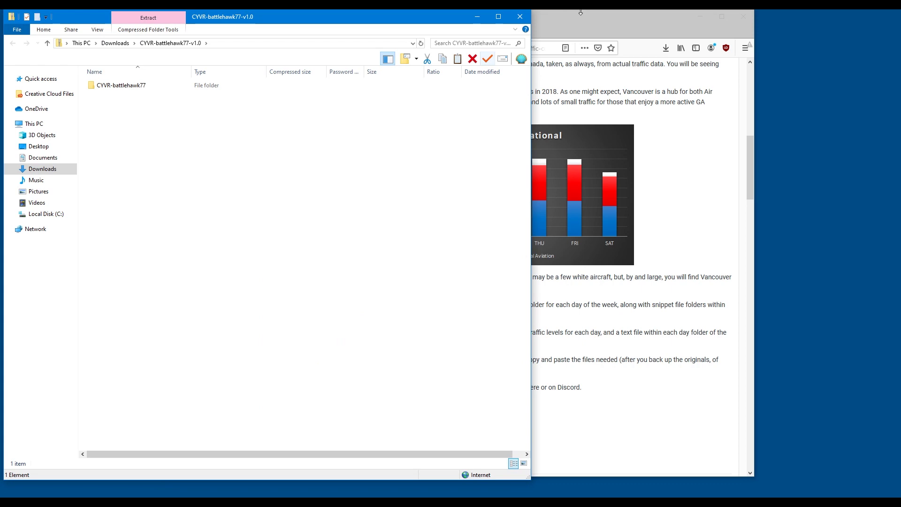
# Minimize Firefox and resize and move the zip window to uncover the desktop.
pyautogui.click(703, 16)
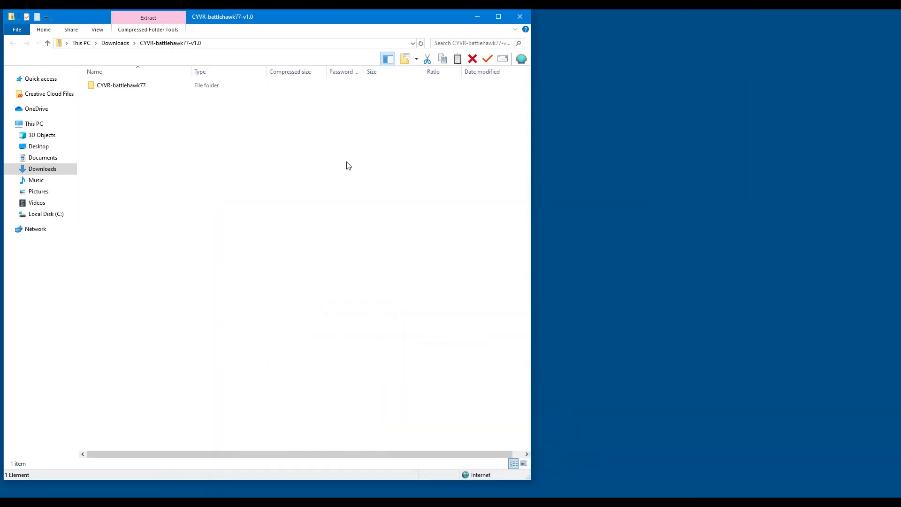
pyautogui.moveTo(532, 133); pyautogui.dragTo(377, 134)
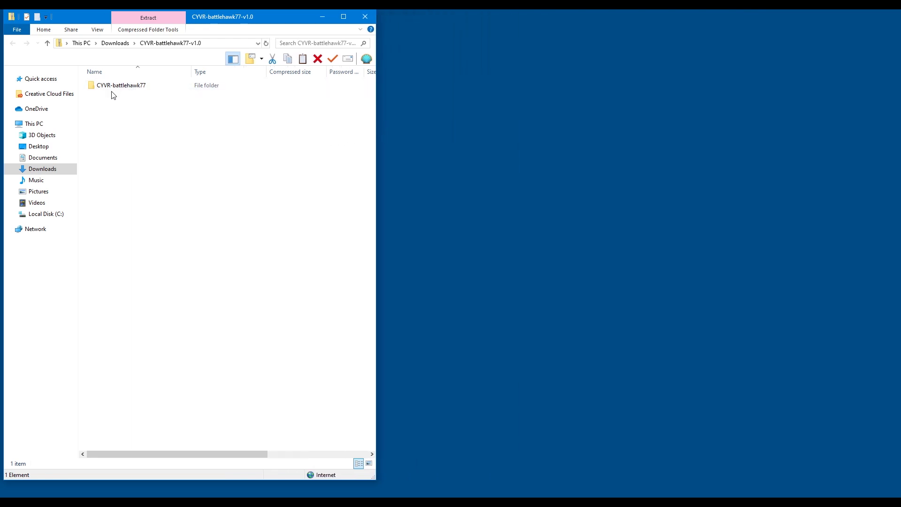
pyautogui.moveTo(279, 16); pyautogui.dragTo(354, 16)
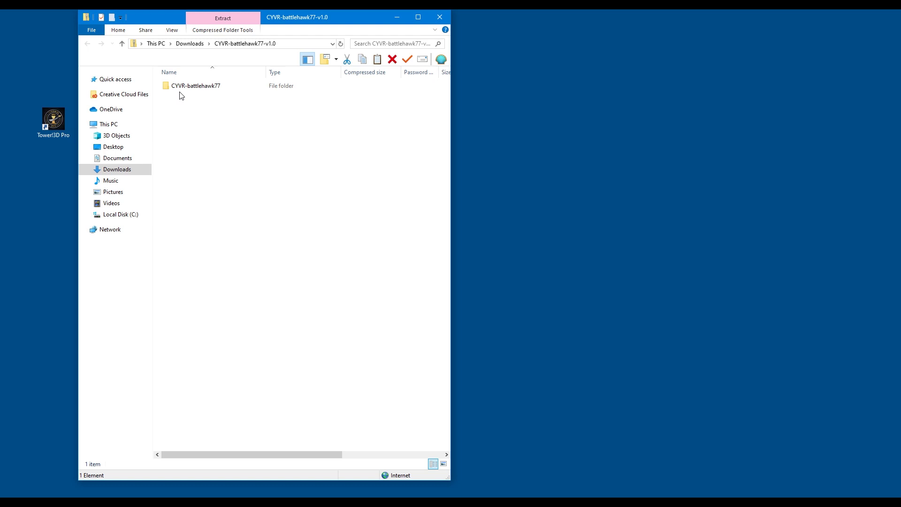
pyautogui.moveTo(352, 20); pyautogui.dragTo(375, 23)
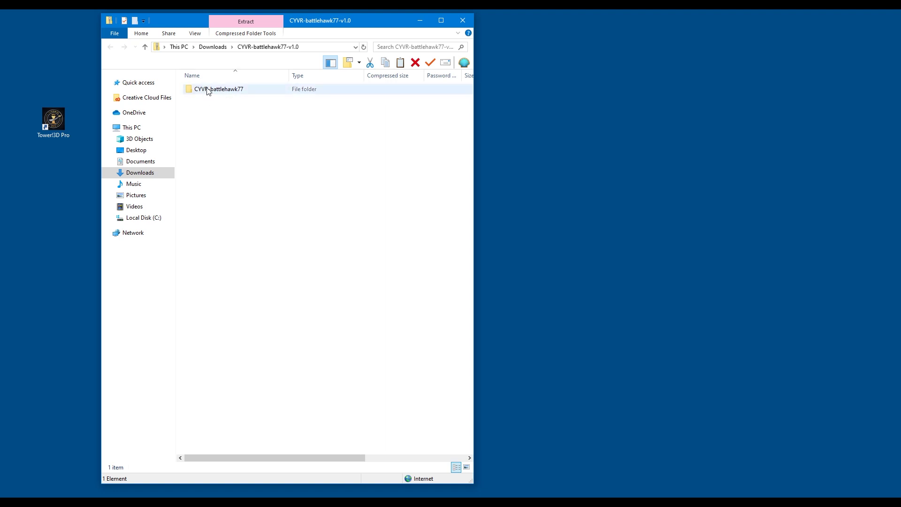
# Drag CYVR-battlehawk77 onto the desktop, then delete that desktop copy.
pyautogui.moveTo(208, 91); pyautogui.dragTo(53, 207)
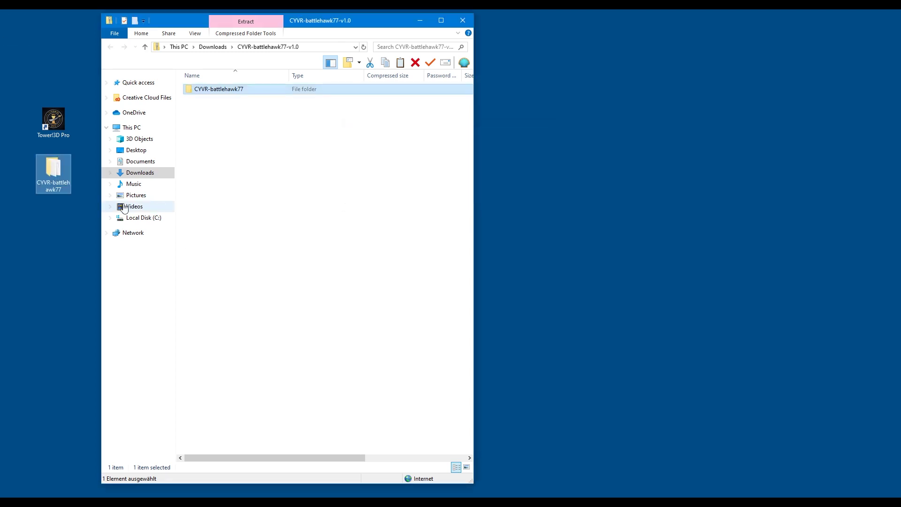
pyautogui.click(55, 169)
pyautogui.rightClick(55, 169)
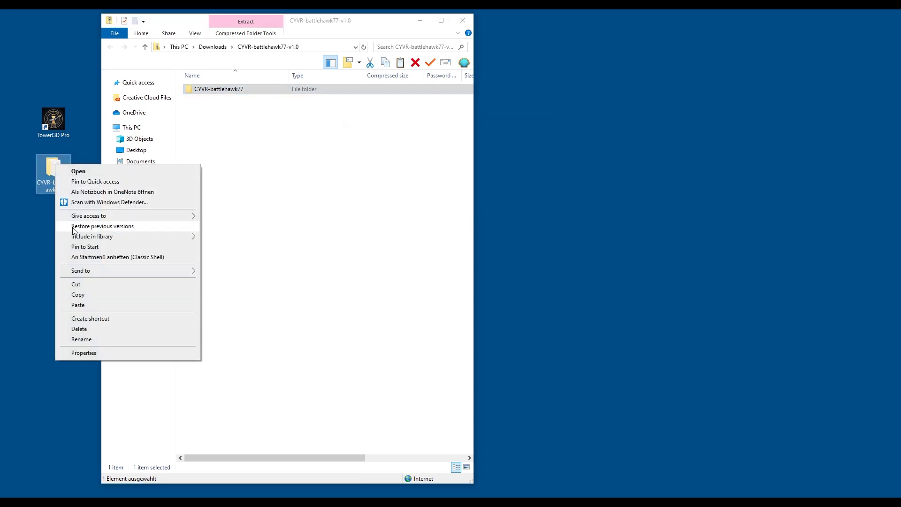
pyautogui.click(82, 327)
# Copy CYVR-battlehawk77 from the zip, paste it onto the desktop, and close the archive window.
pyautogui.click(256, 140)
pyautogui.rightClick(216, 89)
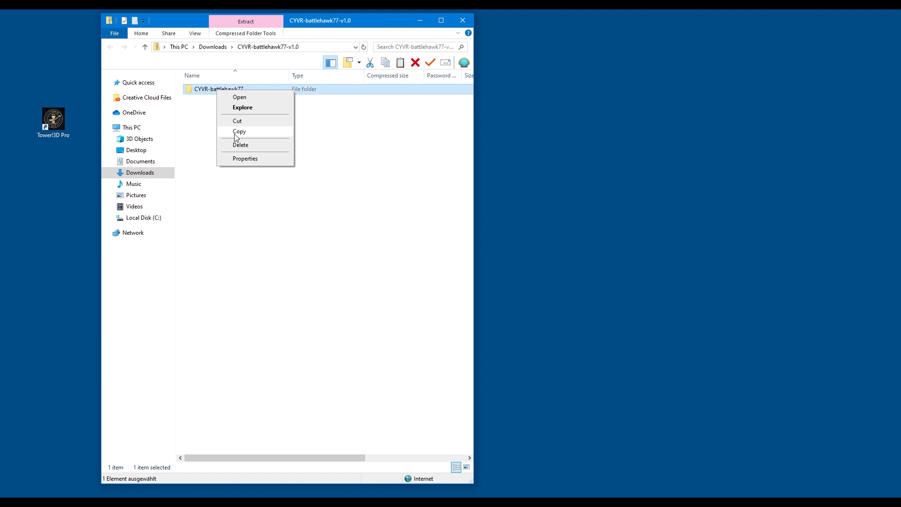
pyautogui.click(238, 132)
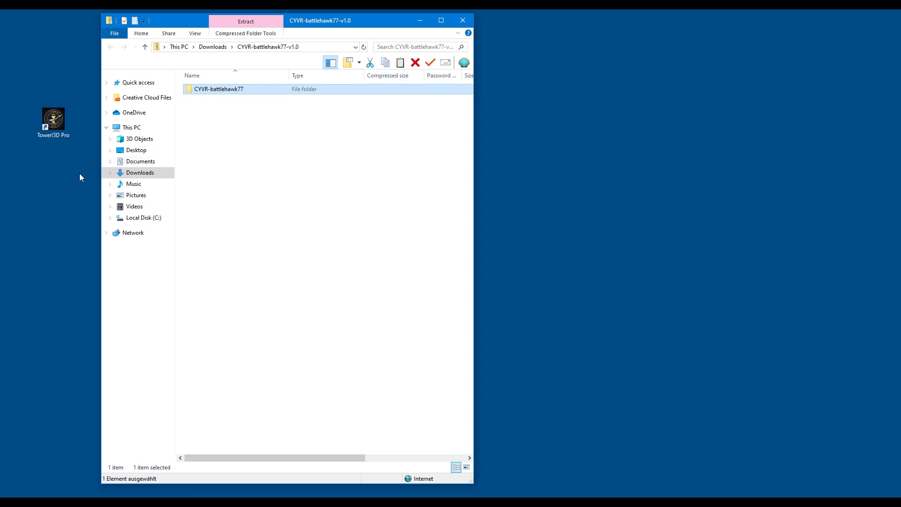
pyautogui.rightClick(47, 185)
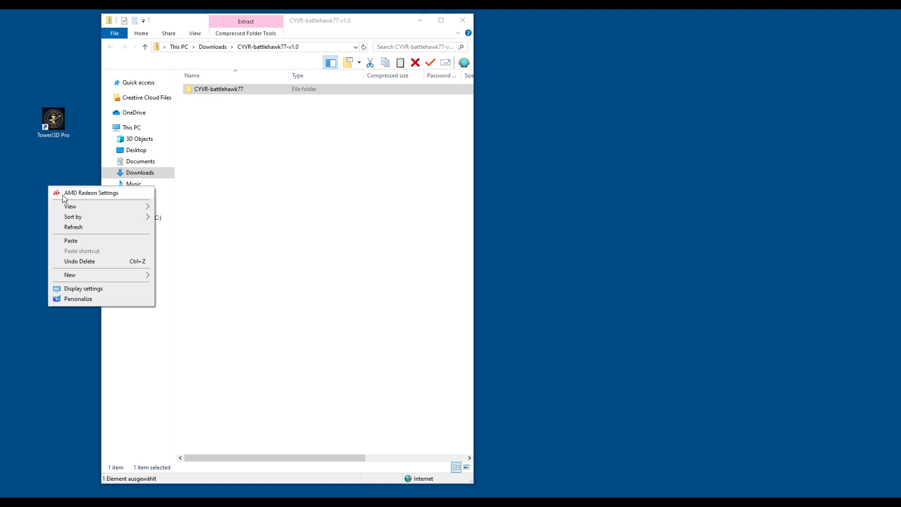
pyautogui.click(71, 241)
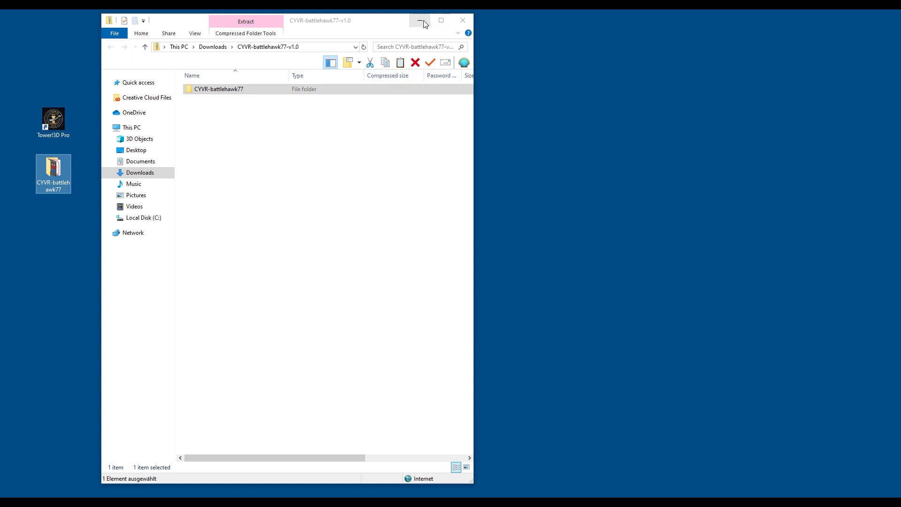
pyautogui.click(462, 20)
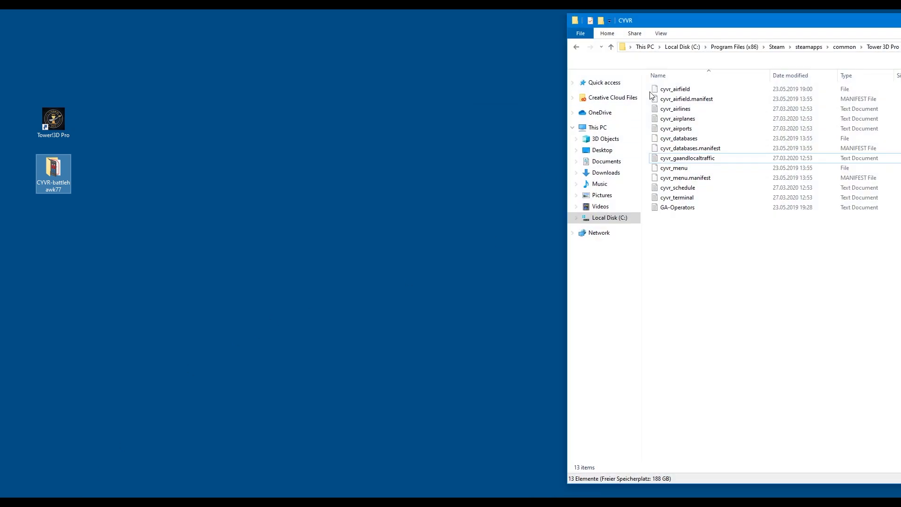
# Shorten the folder window and close the Steam CYVR window, leaving Airfields in front.
pyautogui.moveTo(679, 15); pyautogui.dragTo(679, 20)
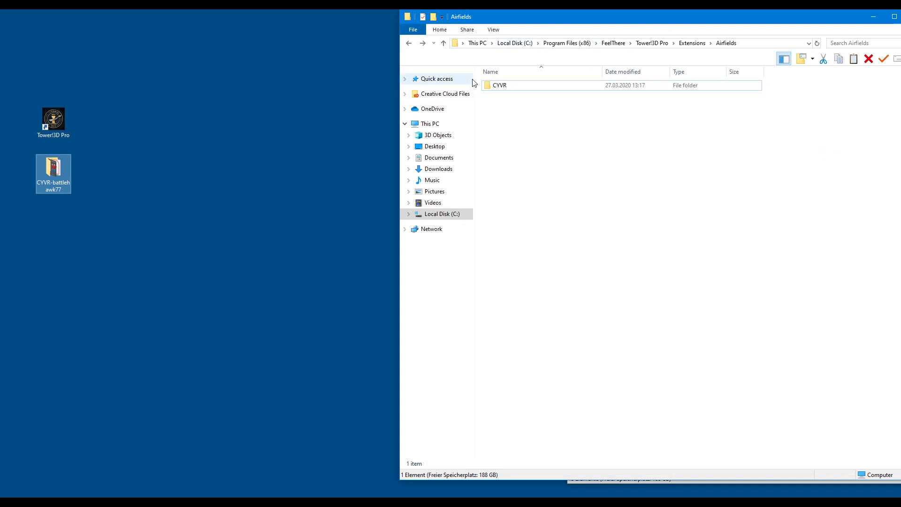
pyautogui.hotkey('alt', 'Tab')
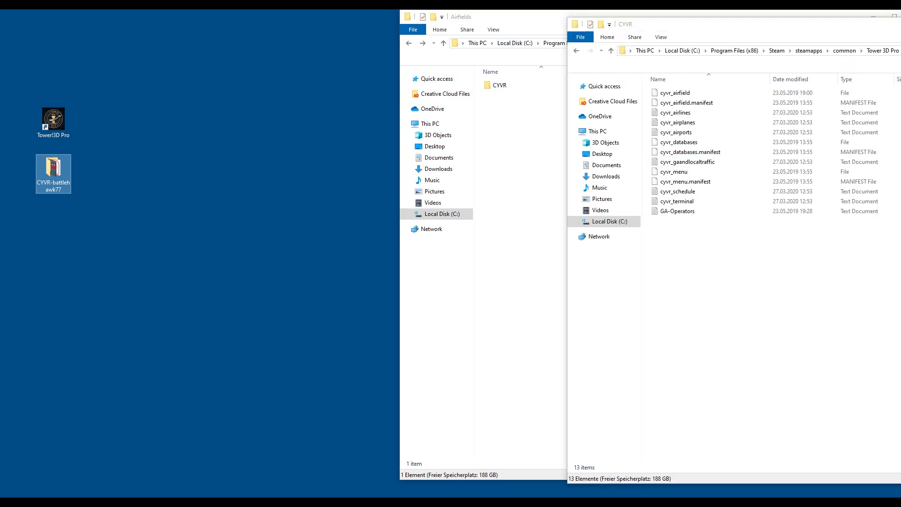
pyautogui.hotkey('alt', 'F4')
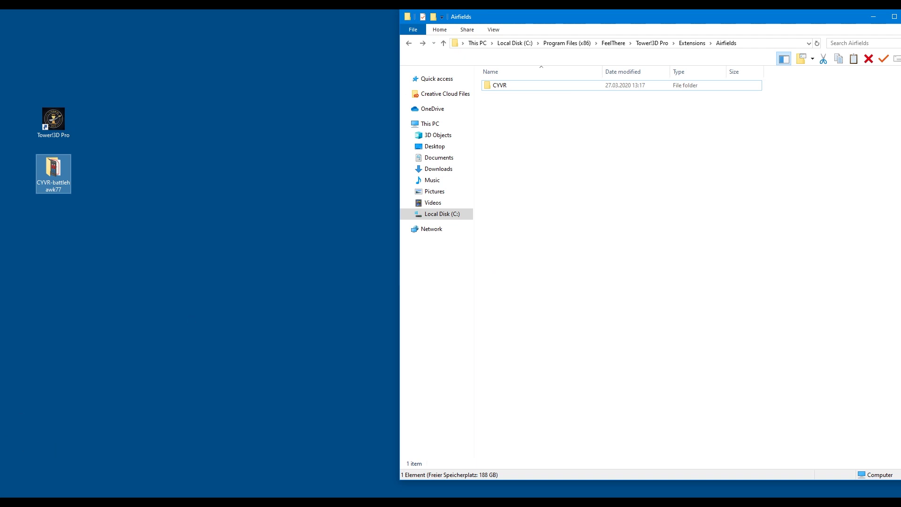
pyautogui.rightClick(12, 493)
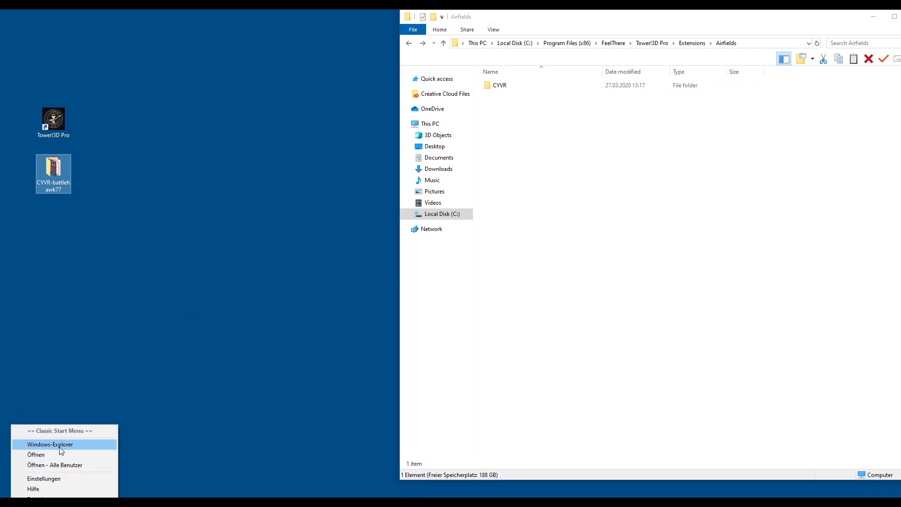
pyautogui.click(141, 418)
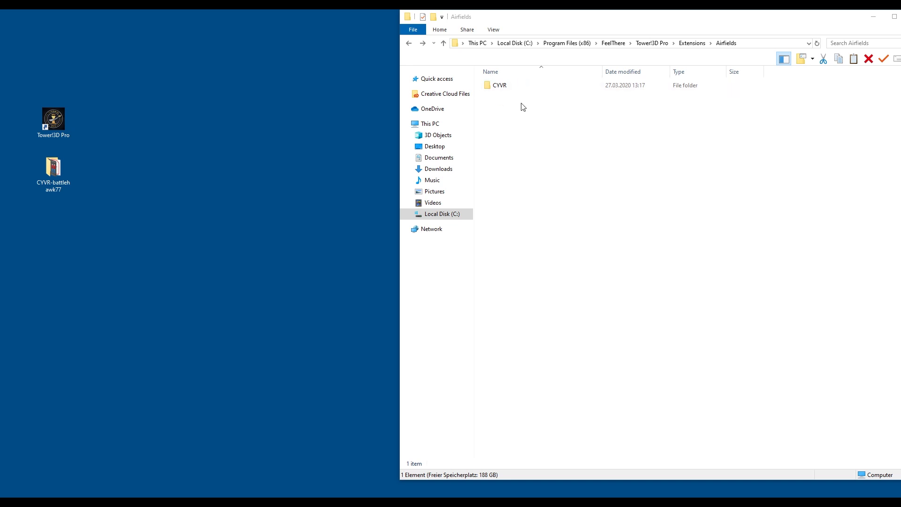
# Open the CYVR airfield folder and briefly select its cyvr_ files to review them.
pyautogui.doubleClick(501, 88)
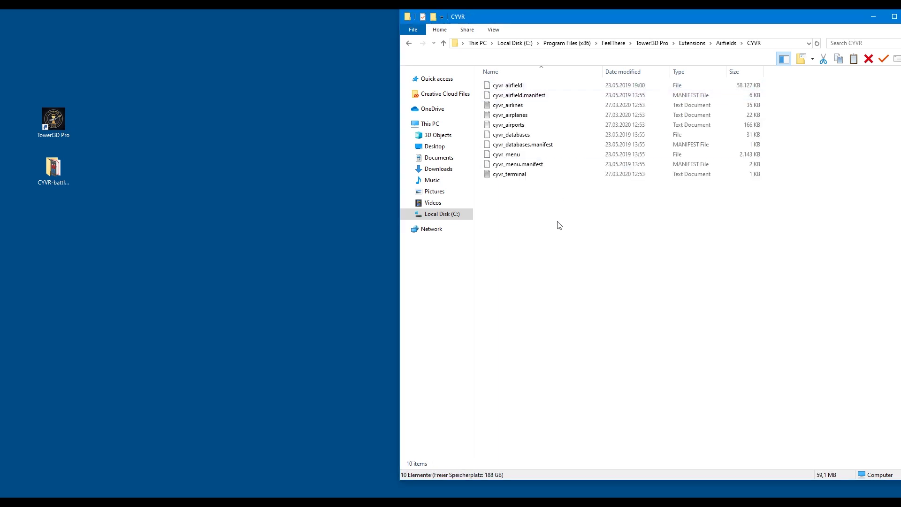
pyautogui.moveTo(508, 212); pyautogui.dragTo(575, 87)
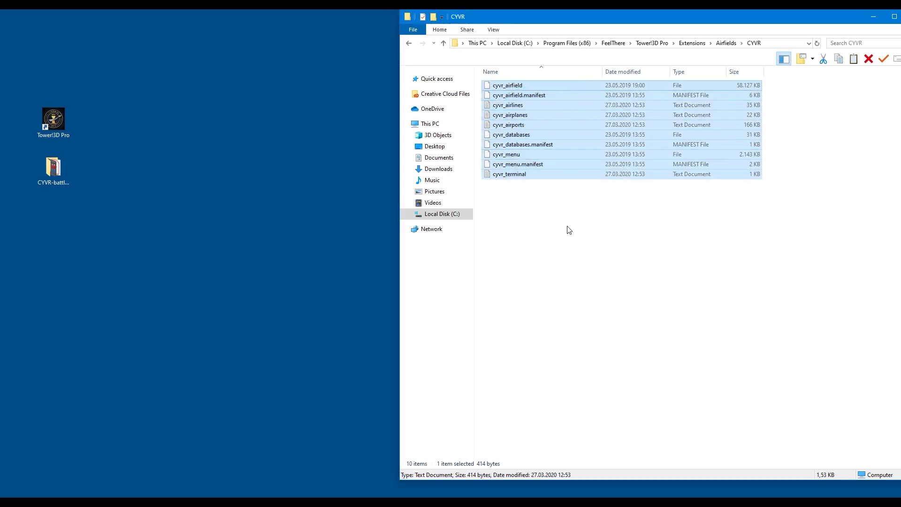
pyautogui.click(550, 227)
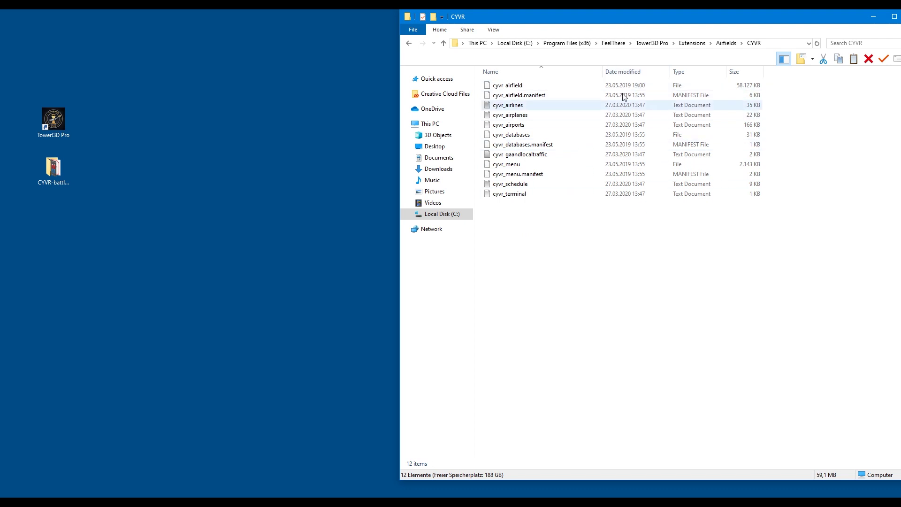
# Create a new desktop folder named 'Vancouver original'.
pyautogui.rightClick(193, 180)
pyautogui.rightClick(198, 142)
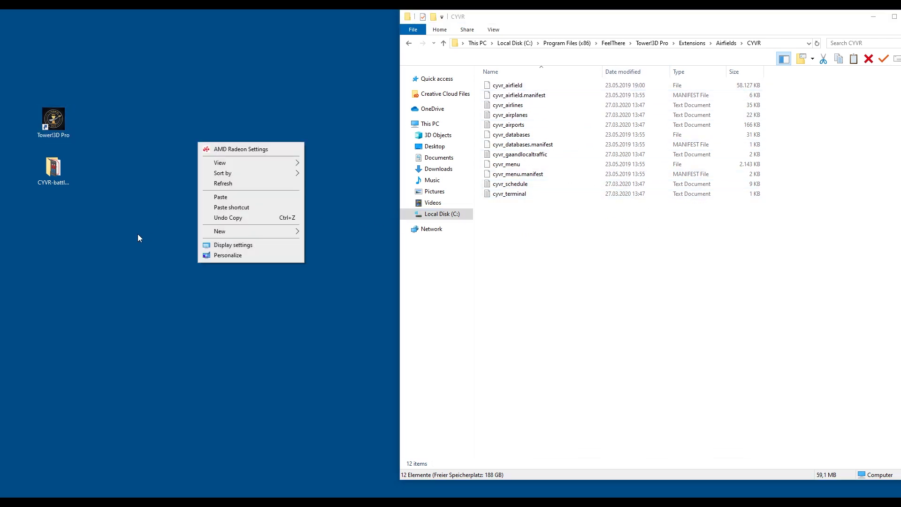
pyautogui.rightClick(154, 205)
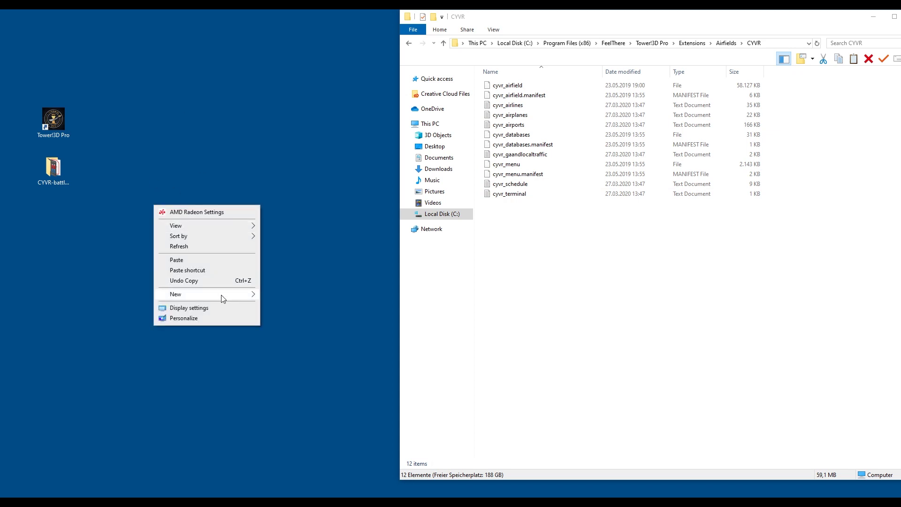
pyautogui.moveTo(221, 294)
pyautogui.click(298, 295)
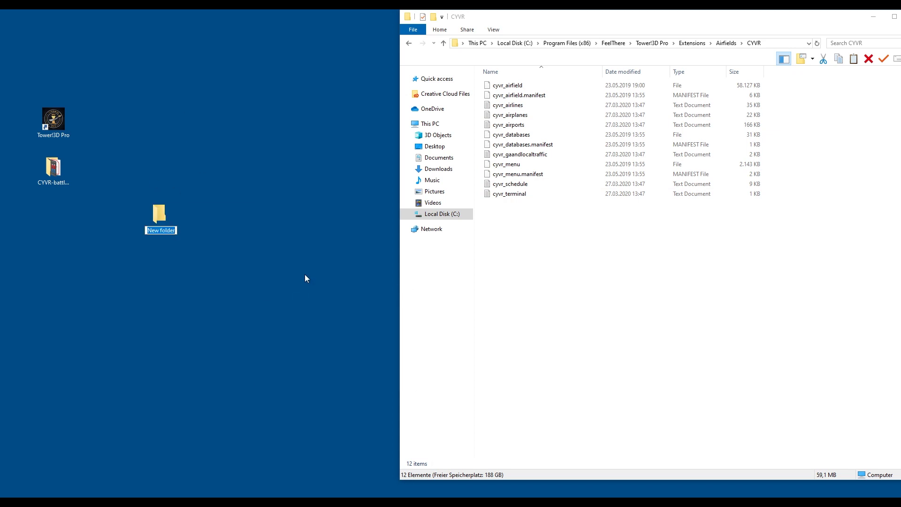
pyautogui.write('Vas')
pyautogui.write('ncouv')
pyautogui.write('er')
pyautogui.write(' origin')
pyautogui.write('al')
pyautogui.press('Return')
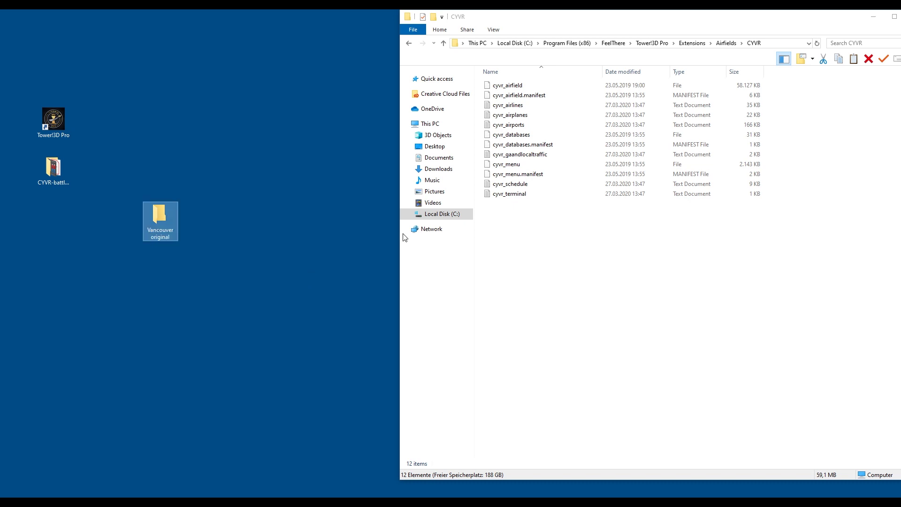
# Copy all twelve CYVR airfield files into the Vancouver original folder.
pyautogui.moveTo(506, 220); pyautogui.dragTo(601, 82)
pyautogui.rightClick(601, 82)
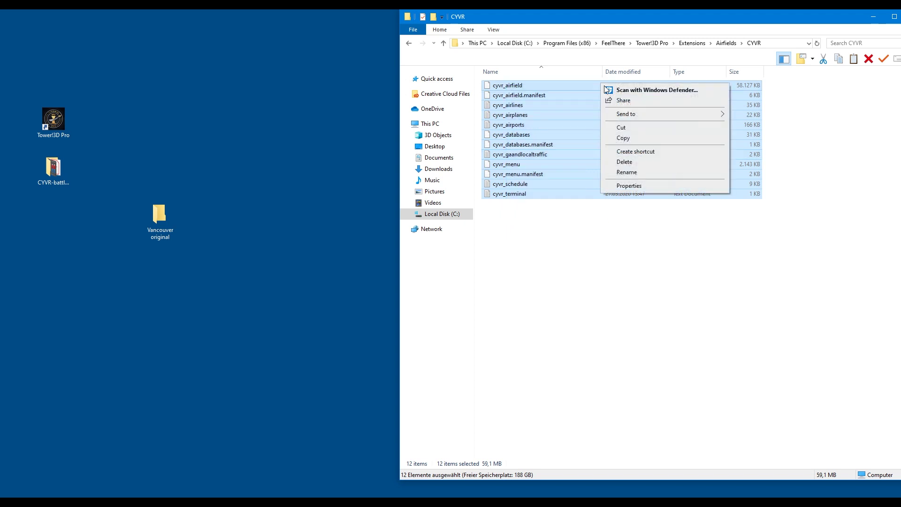
pyautogui.click(635, 137)
pyautogui.rightClick(162, 214)
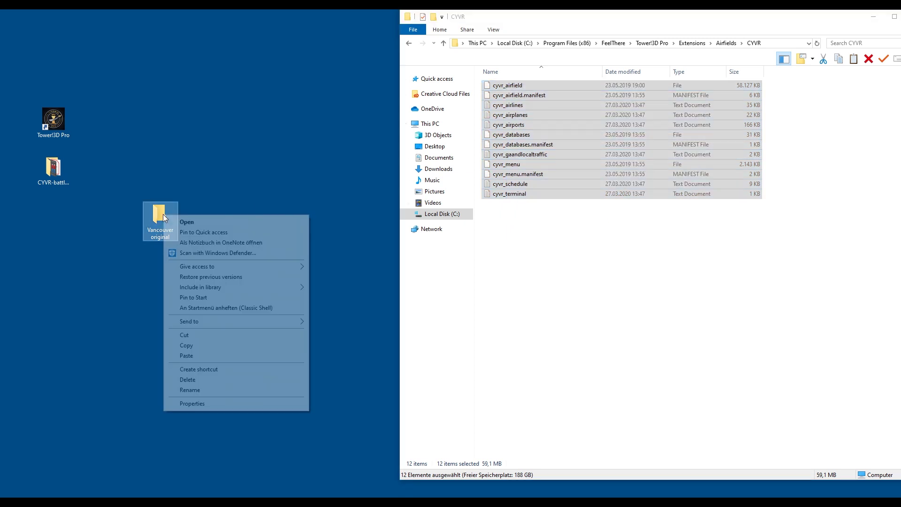
pyautogui.click(188, 356)
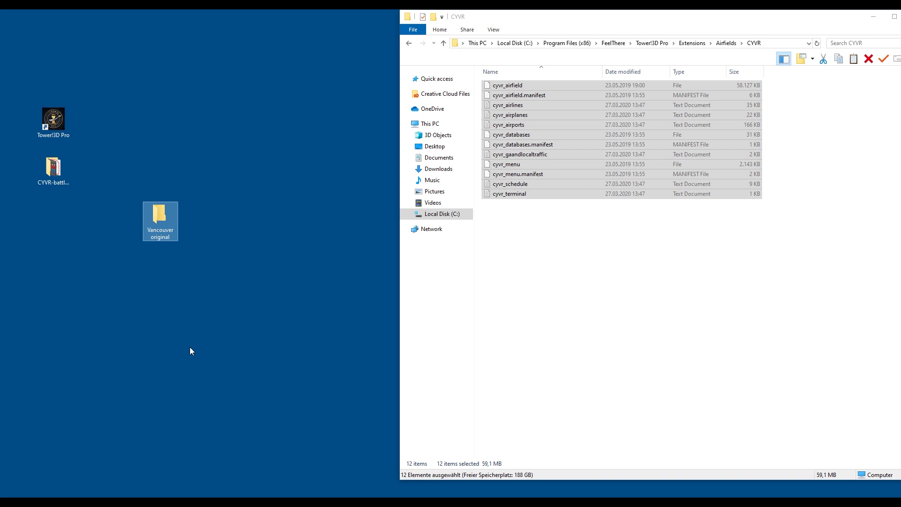
# Open Vancouver original to verify the backed-up files, then clear the windows from the desktop.
pyautogui.click(187, 266)
pyautogui.doubleClick(160, 215)
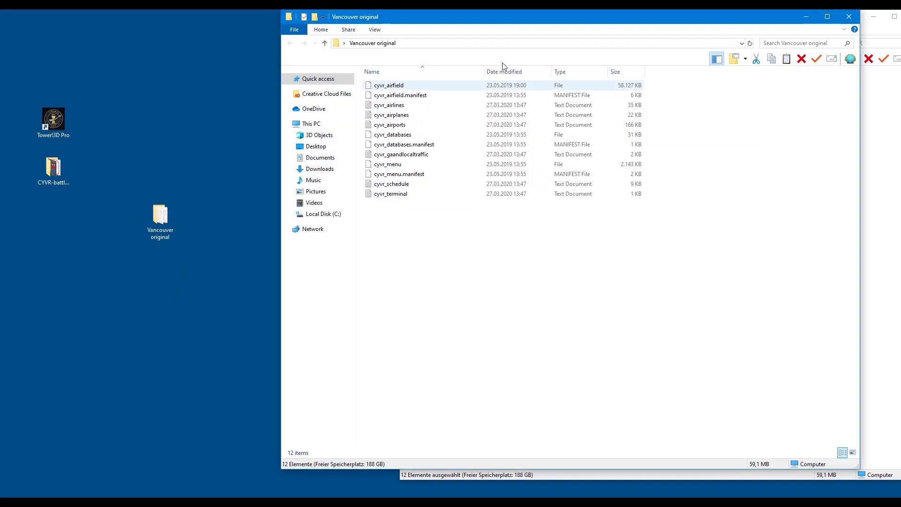
pyautogui.press('super+d')
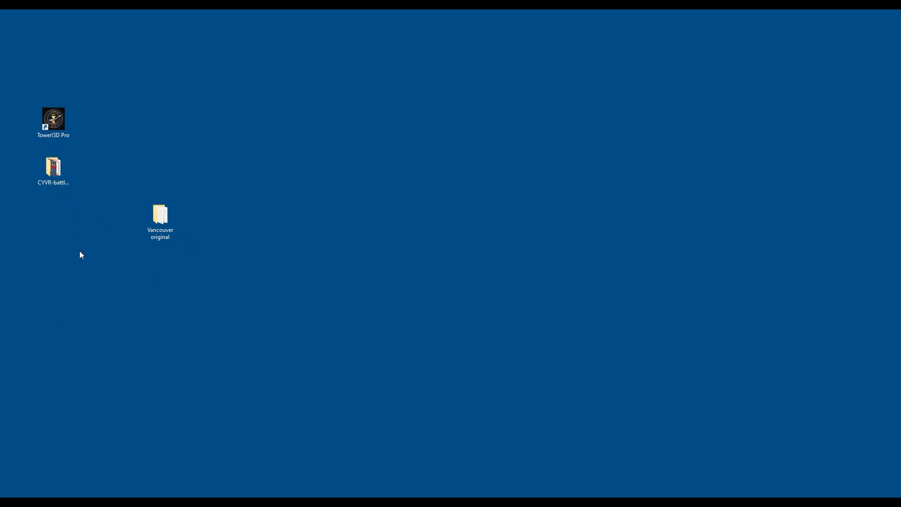
pyautogui.press('super+d')
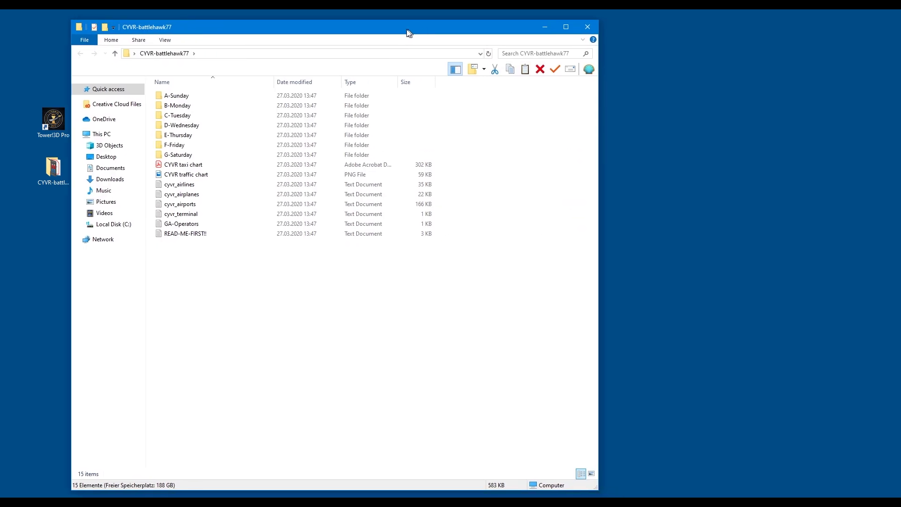